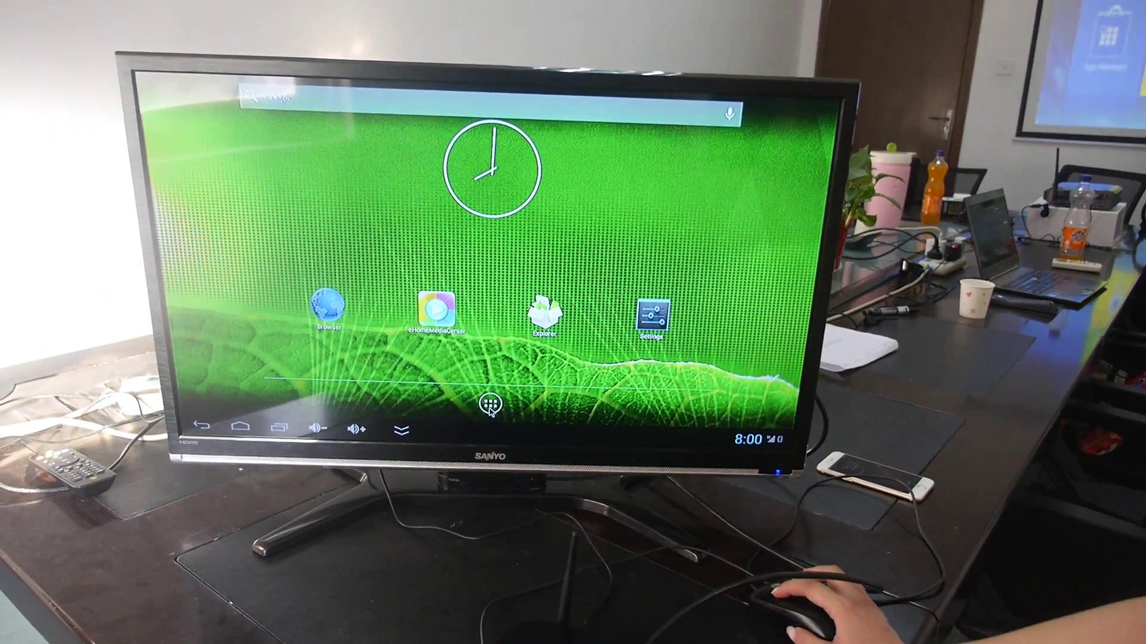
Step: Launch Phone from the app drawer, call the desk mobile phone, then hang up
left_click(461, 408)
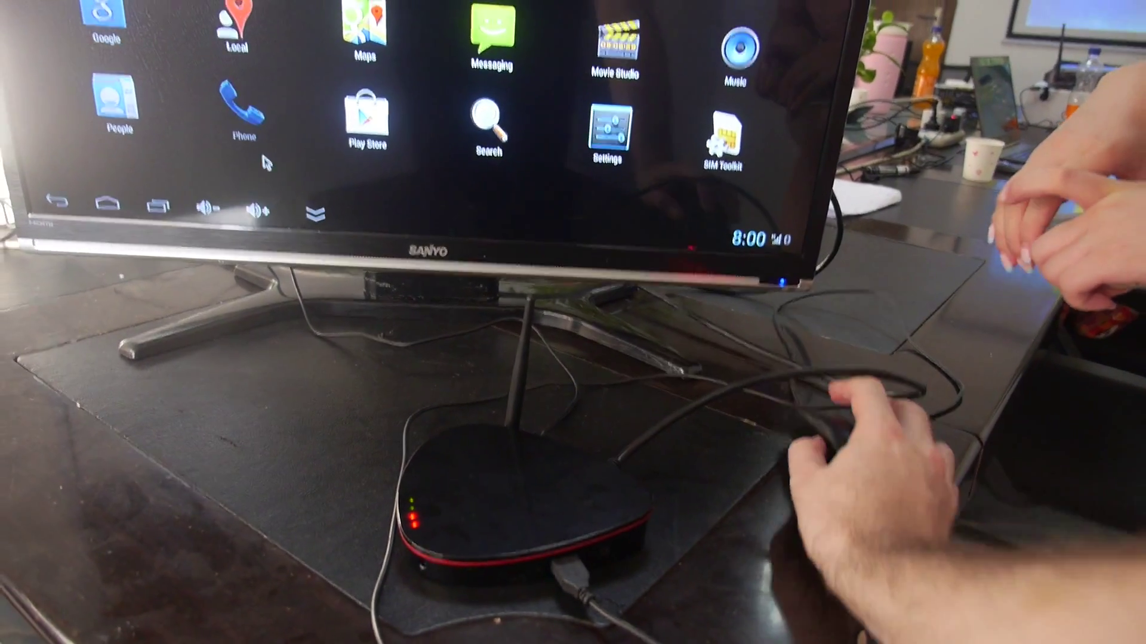
left_click(227, 110)
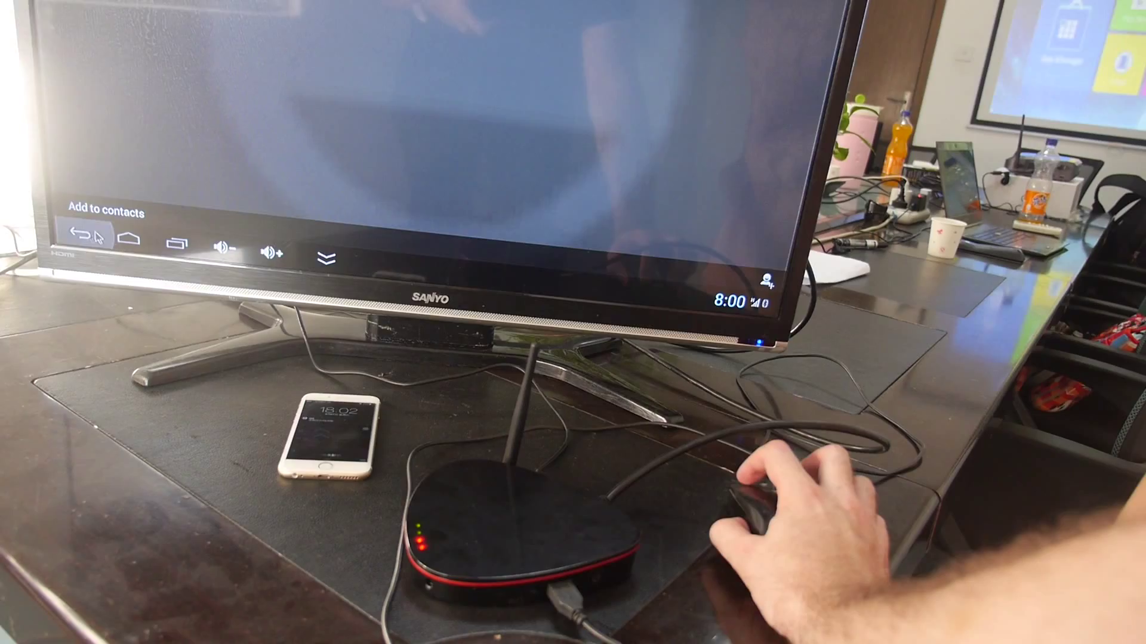
left_click(97, 236)
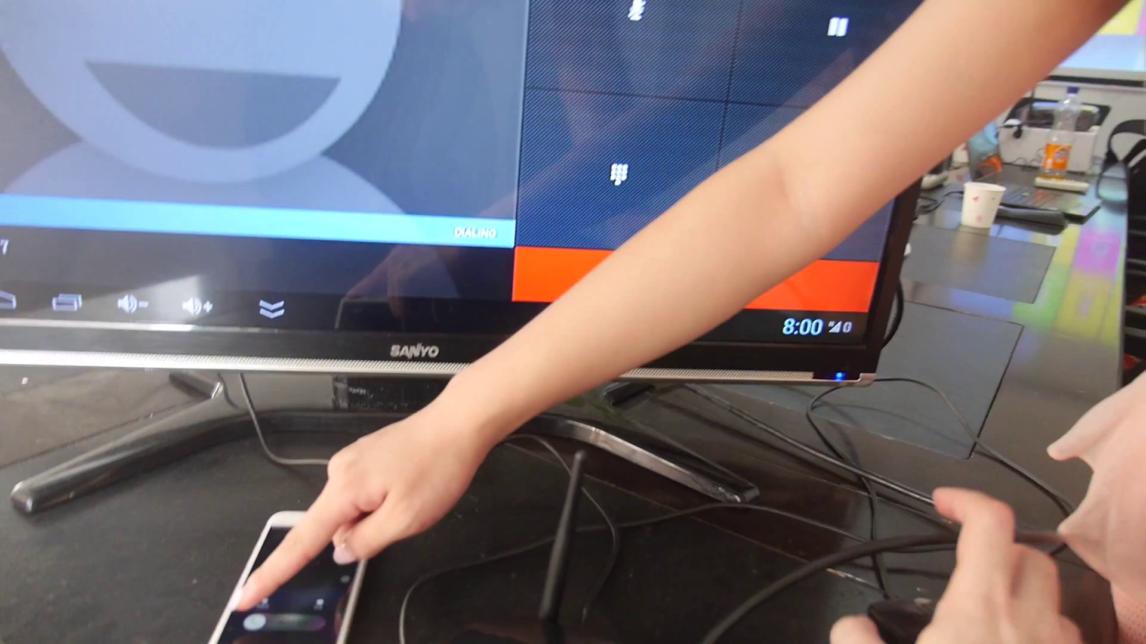
left_click(474, 339)
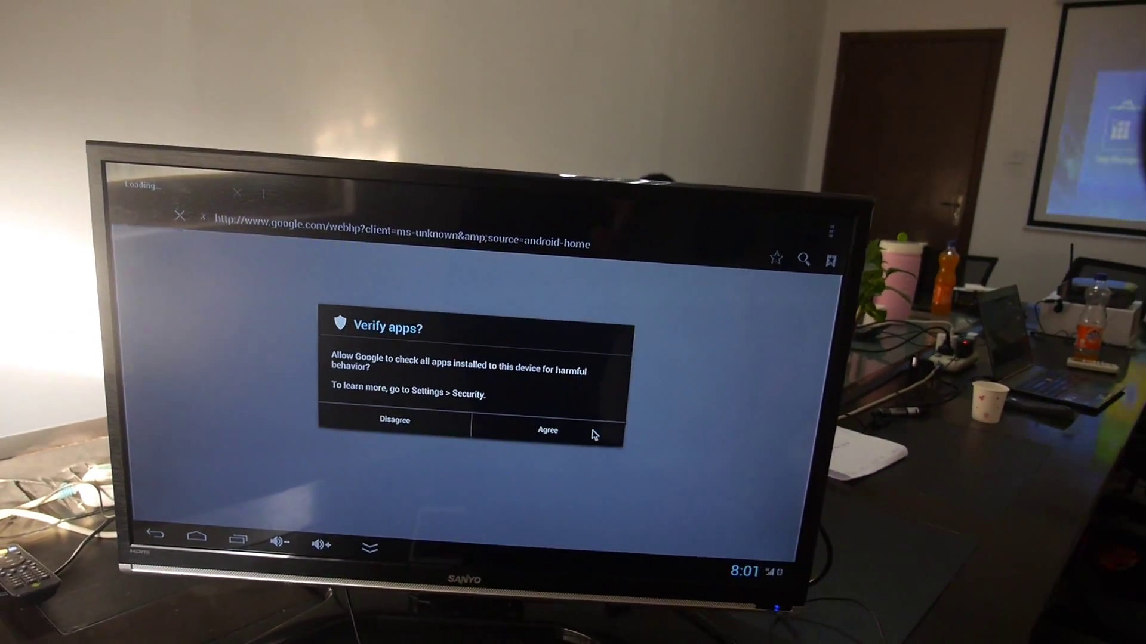
left_click(578, 358)
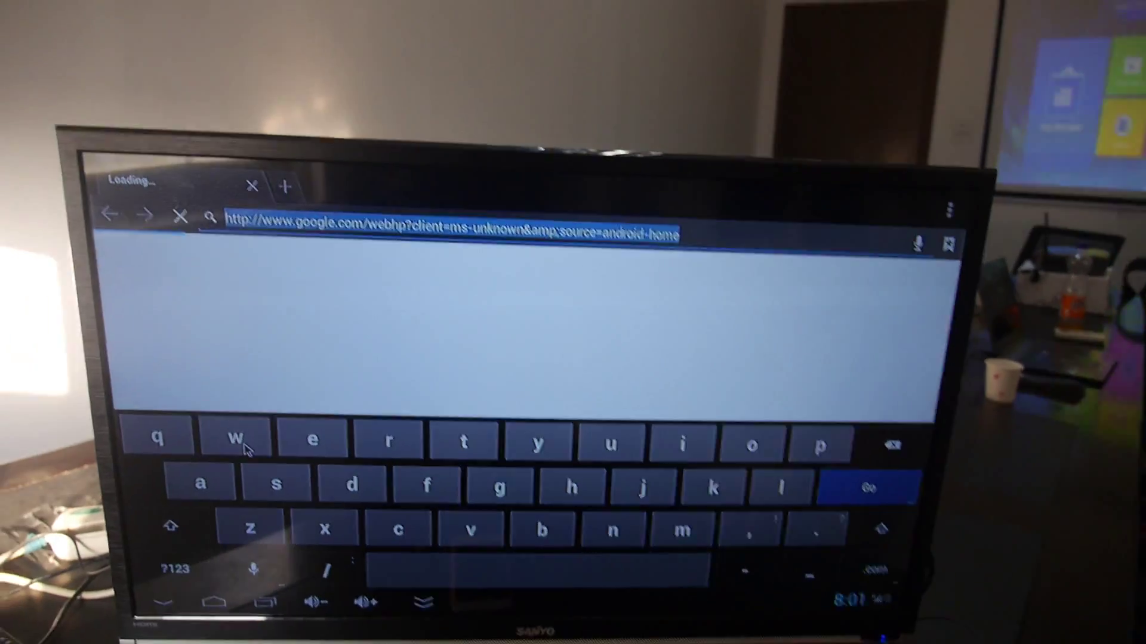
left_click(251, 373)
type("ww")
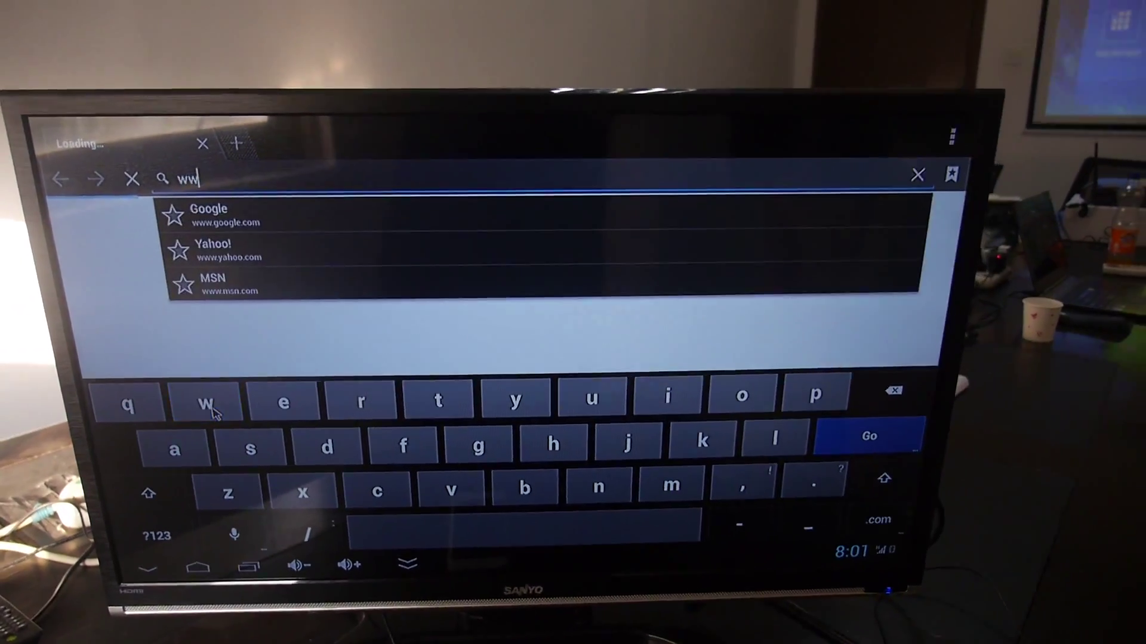
left_click(244, 381)
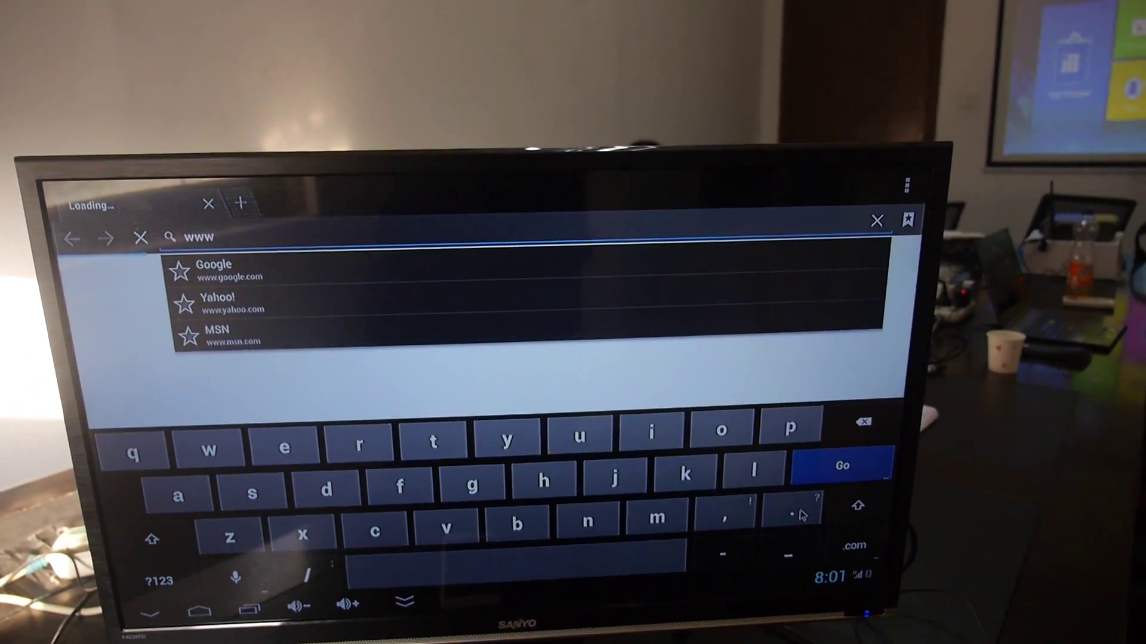
left_click(817, 506)
left_click(494, 472)
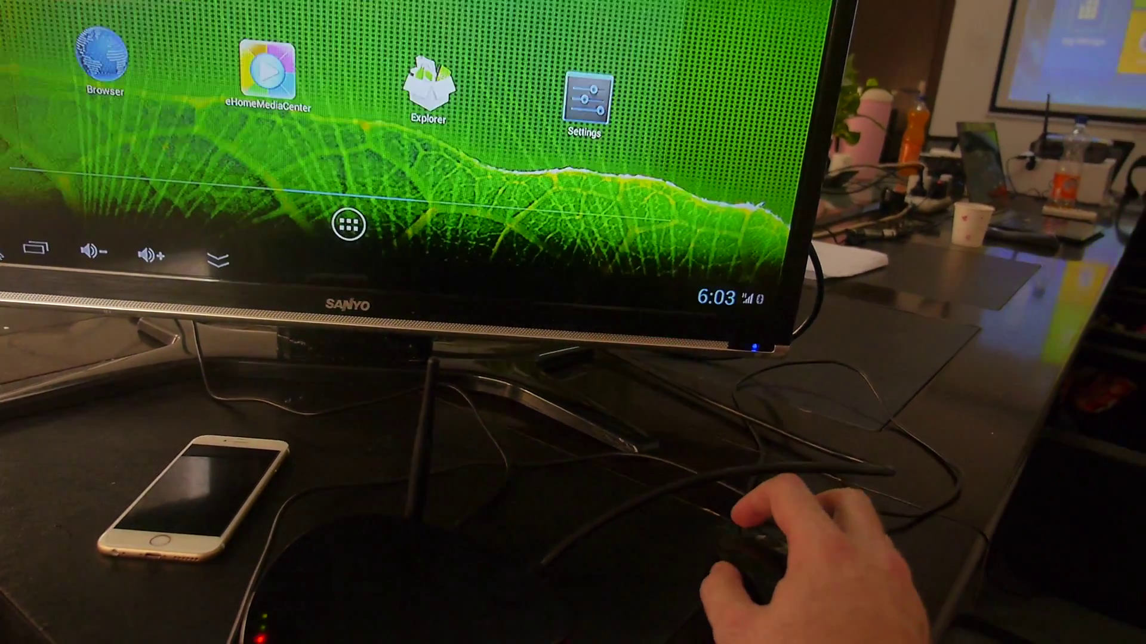
Step: Launch Settings from the app drawer and open About device
left_click(317, 217)
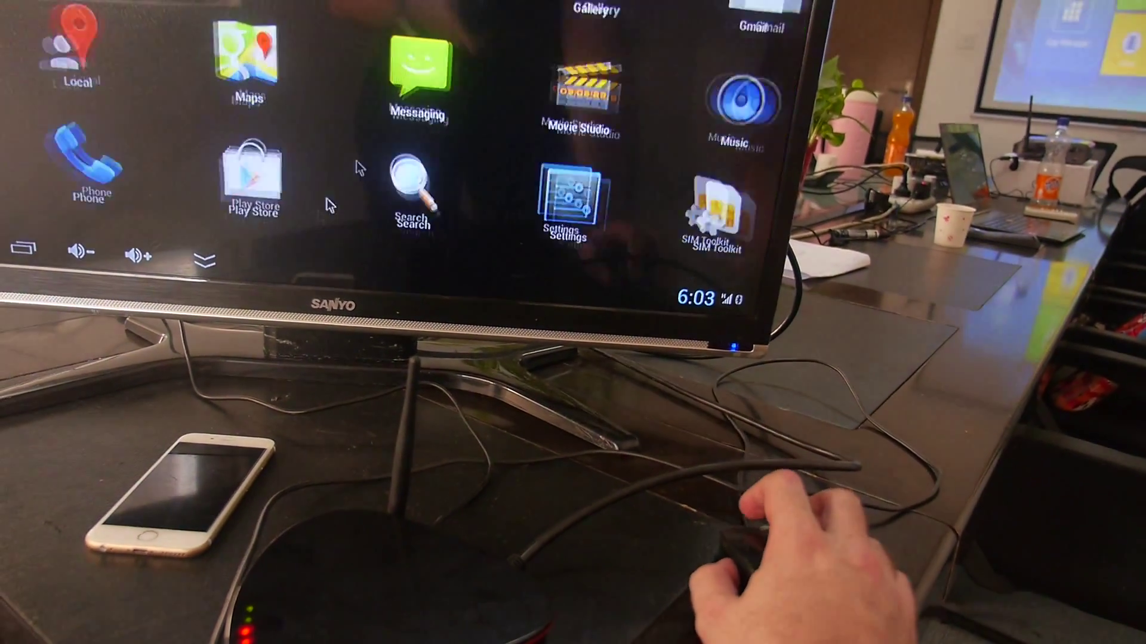
left_click(248, 80)
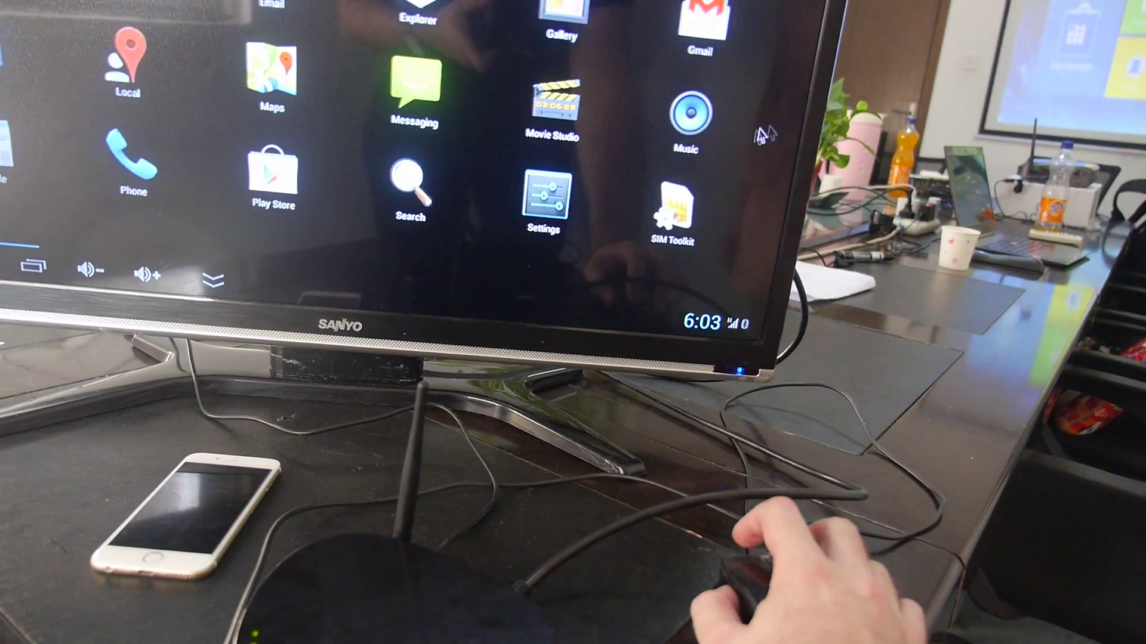
left_click(548, 198)
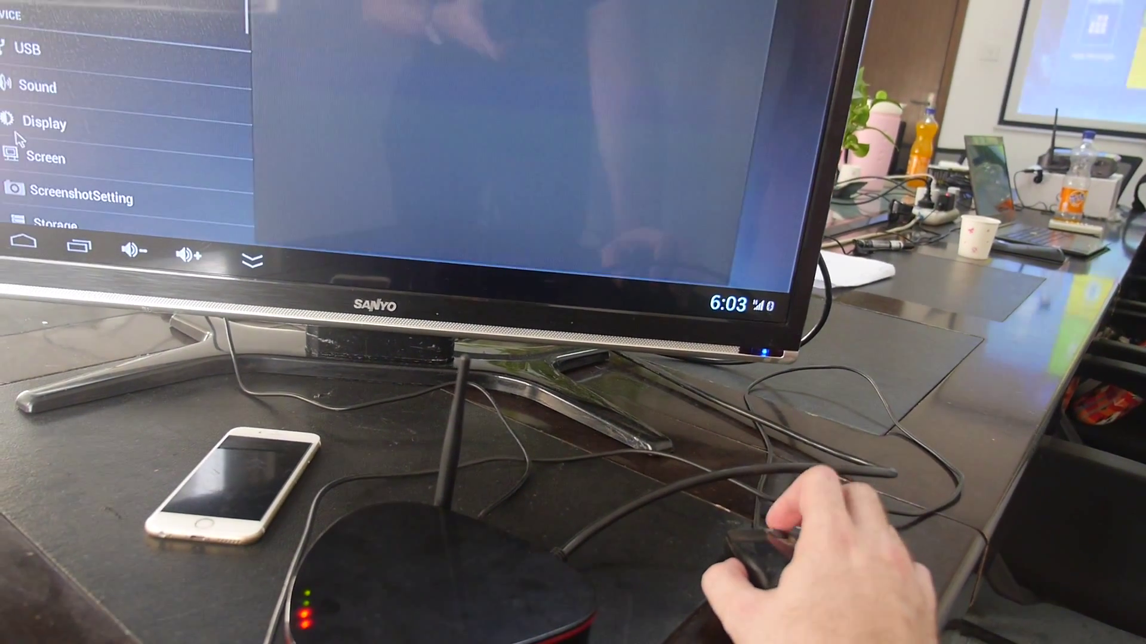
scroll(107, 161, "down", 5)
left_click(153, 240)
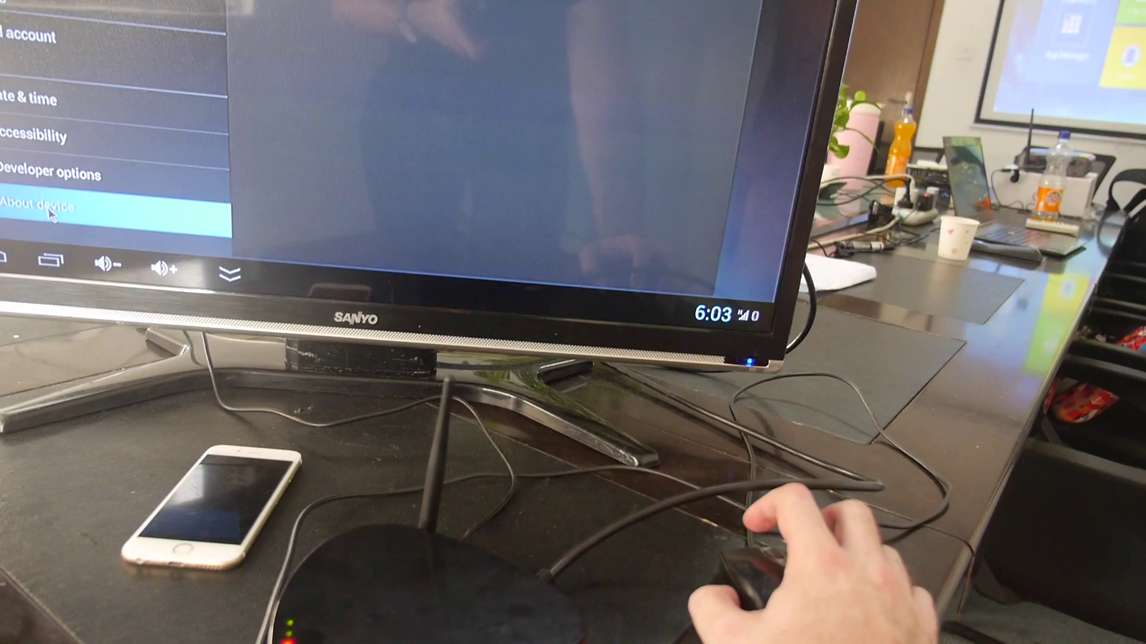